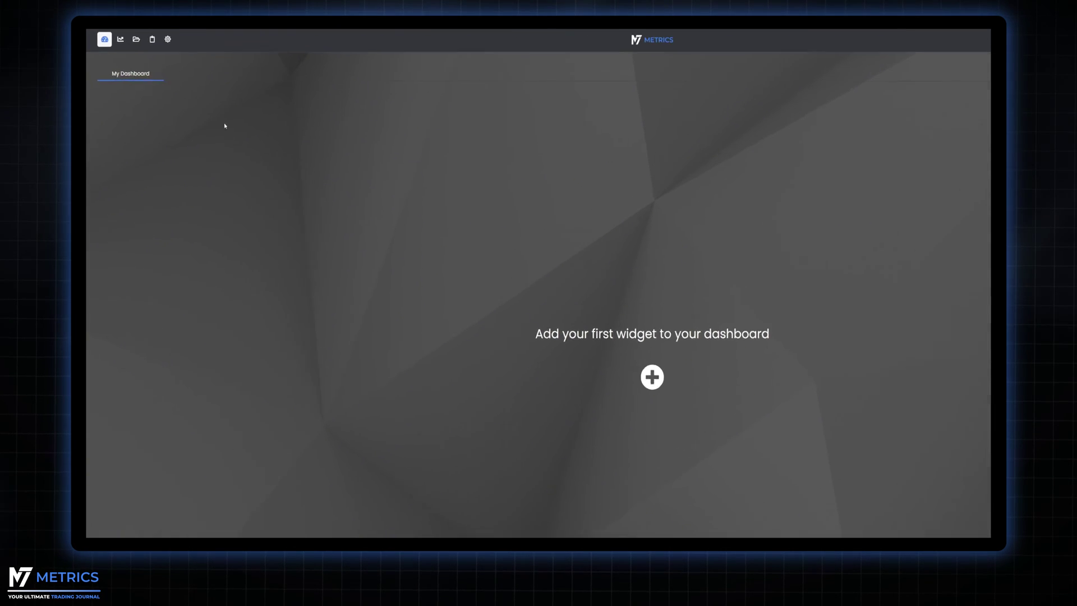
# - Go to Settings and open the Body & Mind Categories page
pyautogui.click(187, 41)
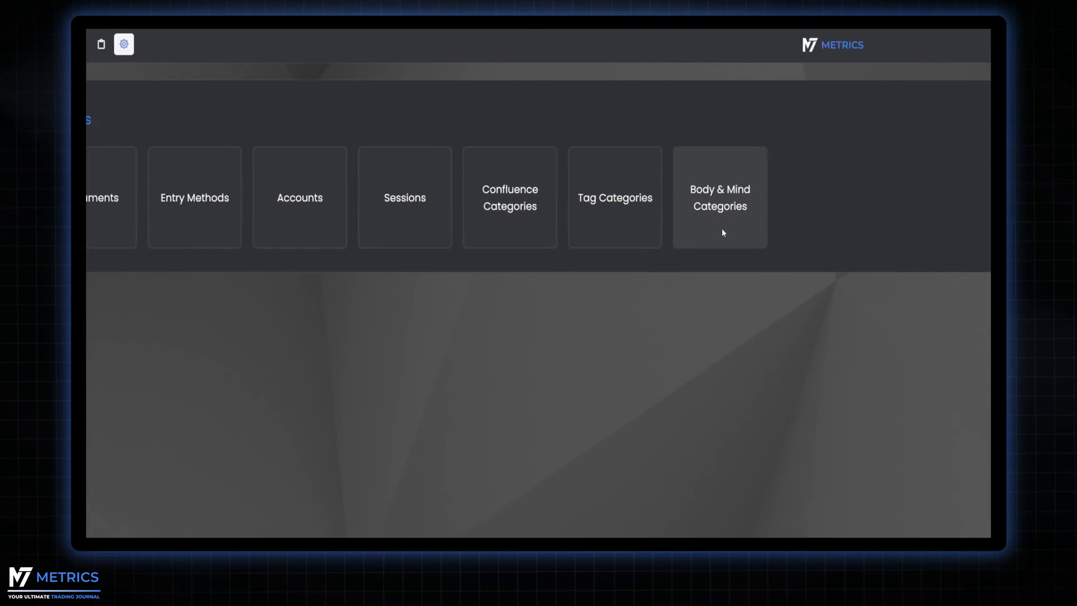
pyautogui.click(540, 228)
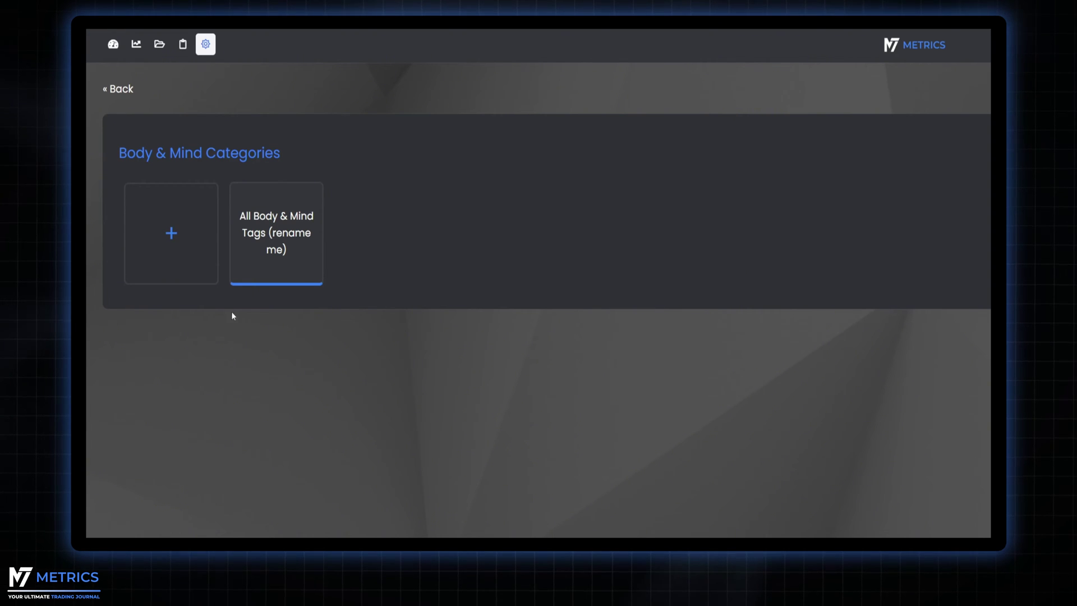
# - Add a Body & Mind category named 'Activities' beside the default one
pyautogui.click(173, 250)
pyautogui.write('Health')
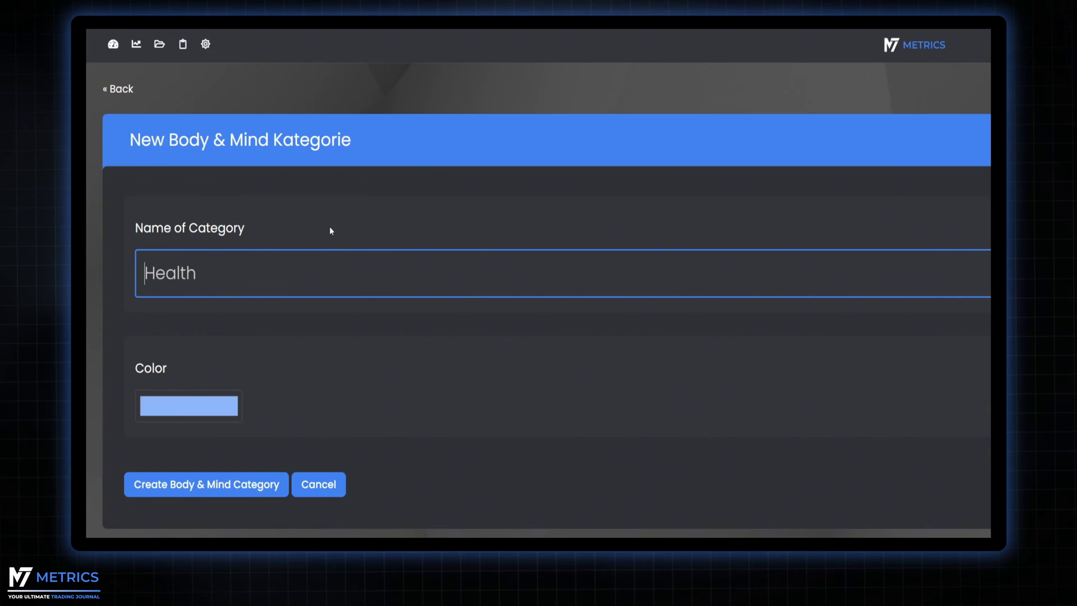
pyautogui.click(329, 226)
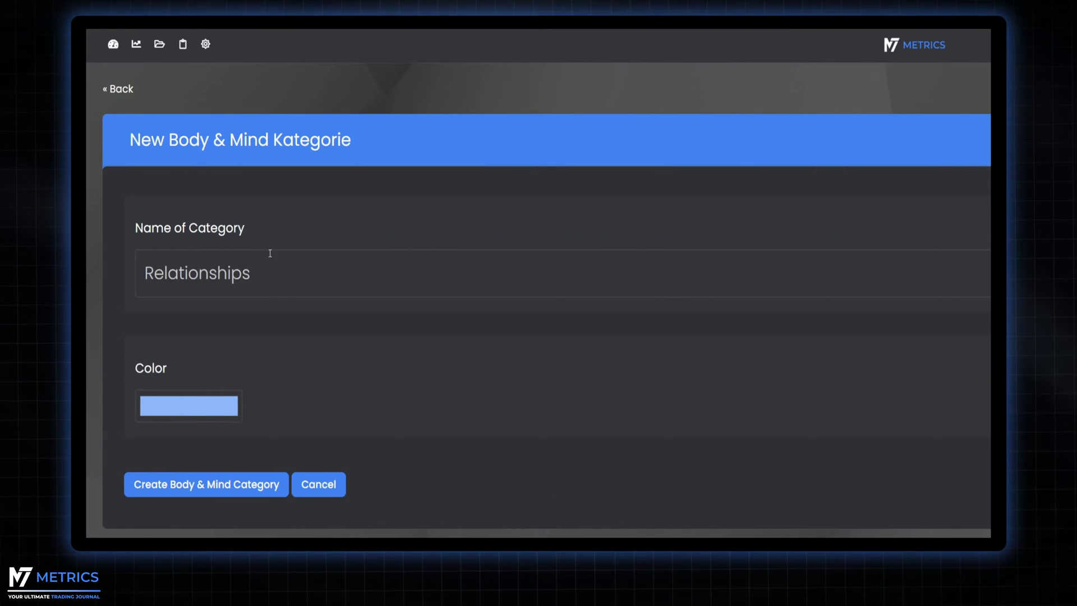
pyautogui.click(252, 270)
pyautogui.write('Activities')
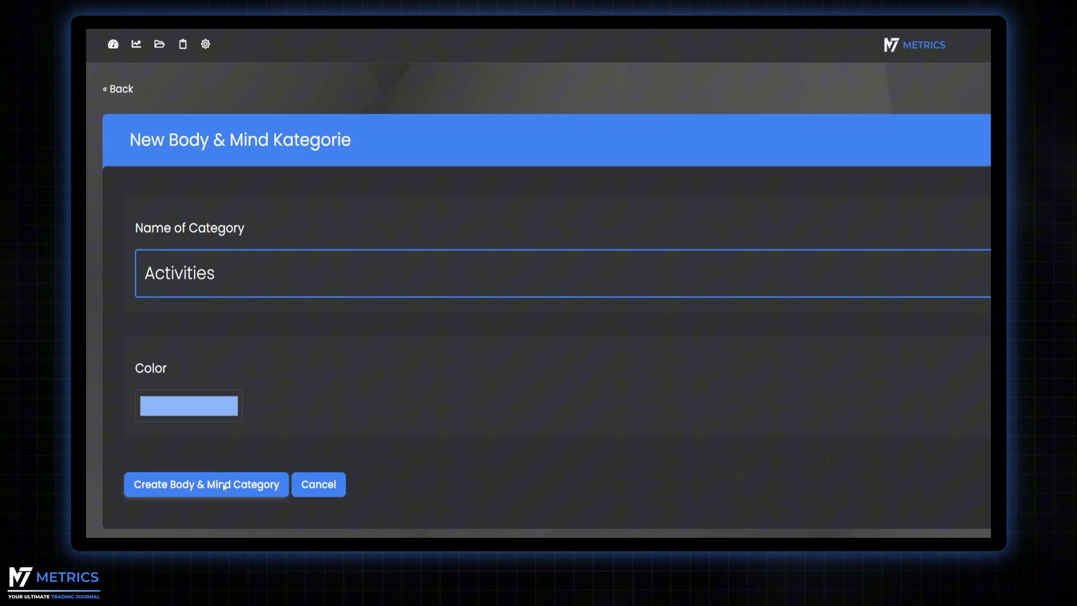
pyautogui.click(224, 487)
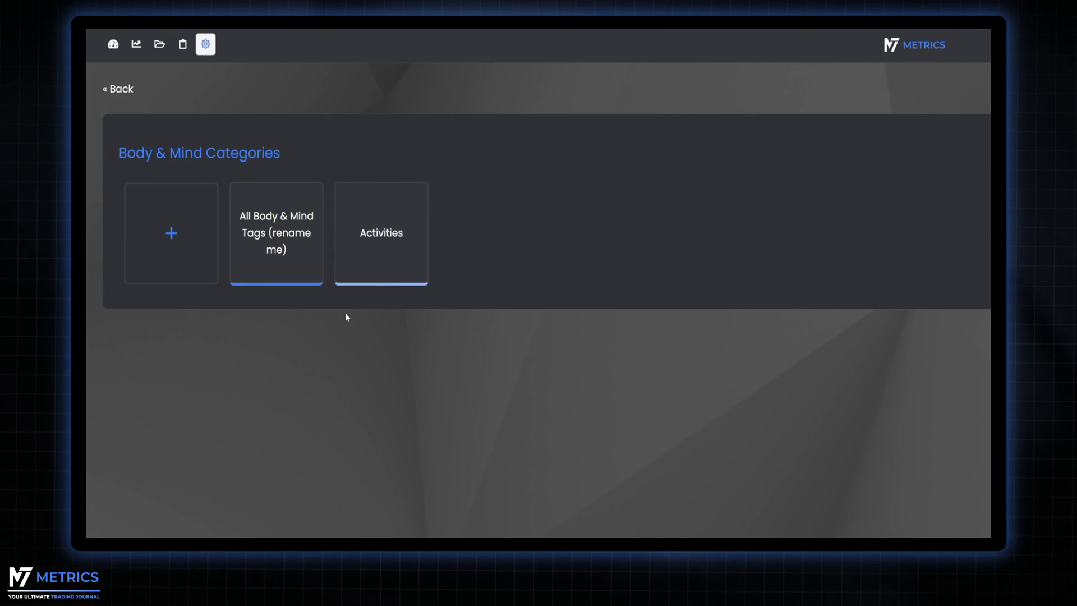
# - Add Activities tags Meditation, Gym, Physical Exercise, Running and Hiking, then begin Sunlight Exposure
pyautogui.click(381, 244)
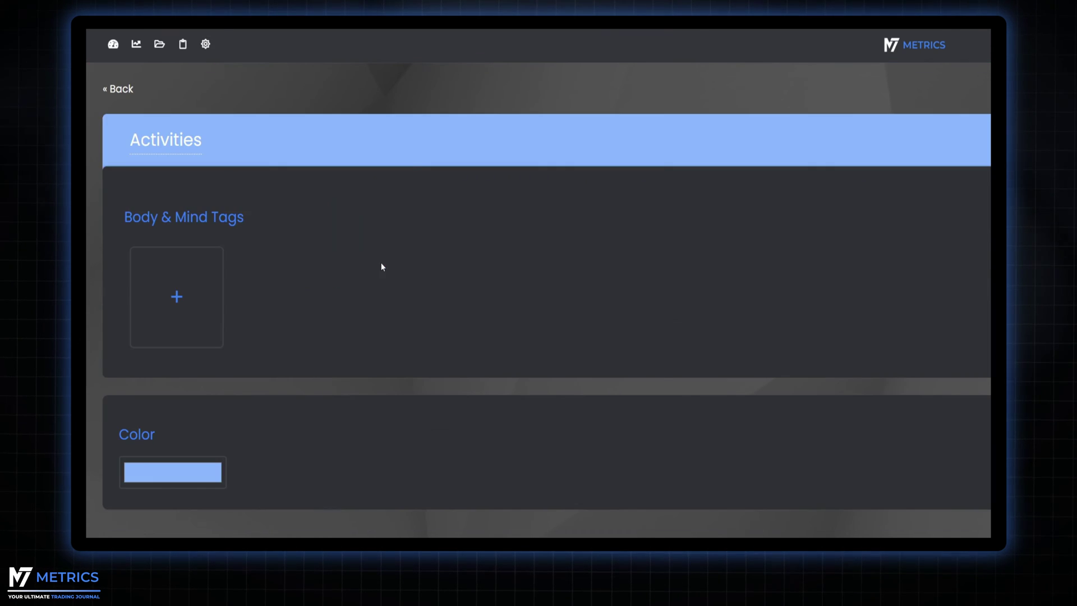
pyautogui.click(193, 290)
pyautogui.write('Meditation')
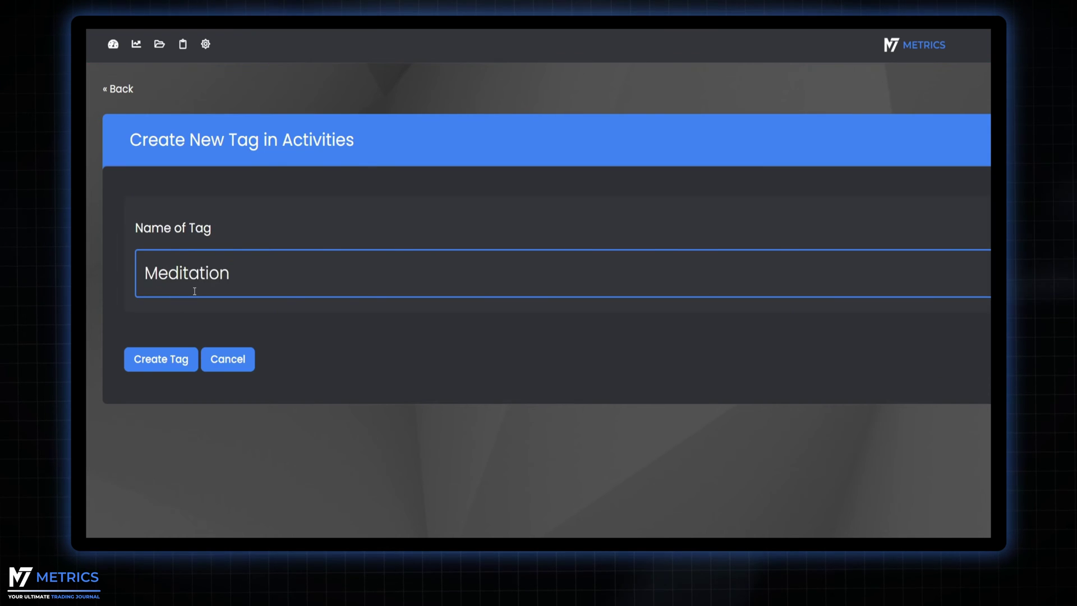
pyautogui.press('Return')
pyautogui.write('Physical Exercise')
pyautogui.press('Return')
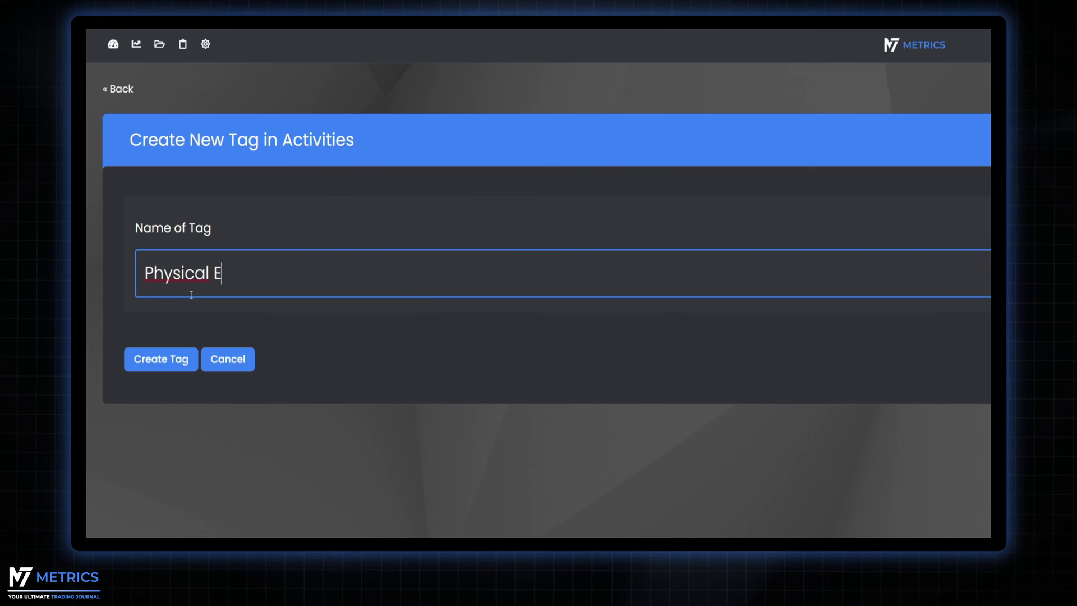
pyautogui.press('Return')
pyautogui.press('Return')
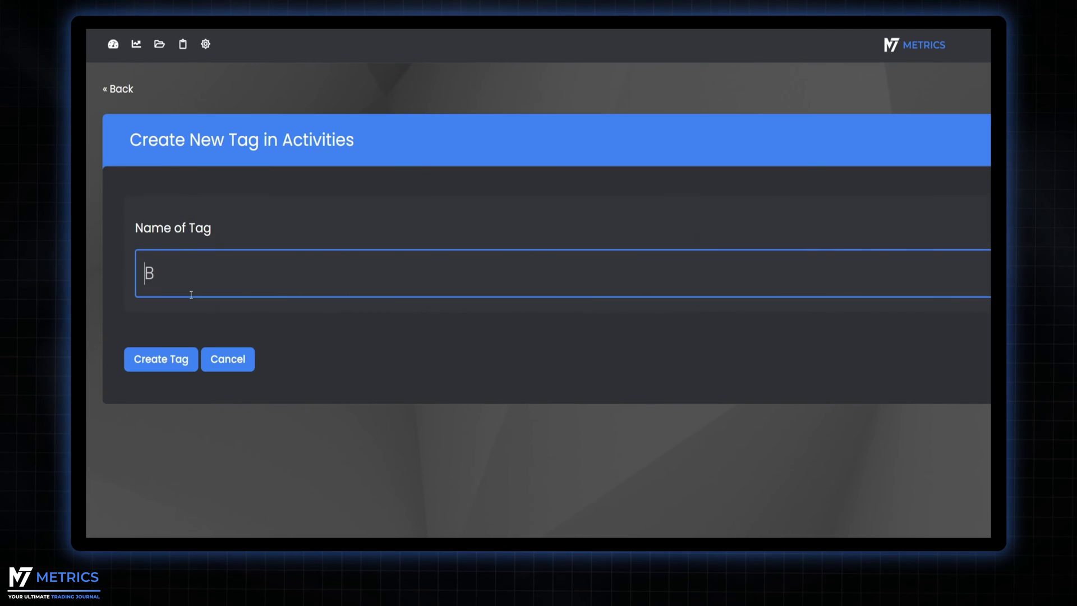
pyautogui.write('Running')
pyautogui.press('Return')
pyautogui.write('Hiking')
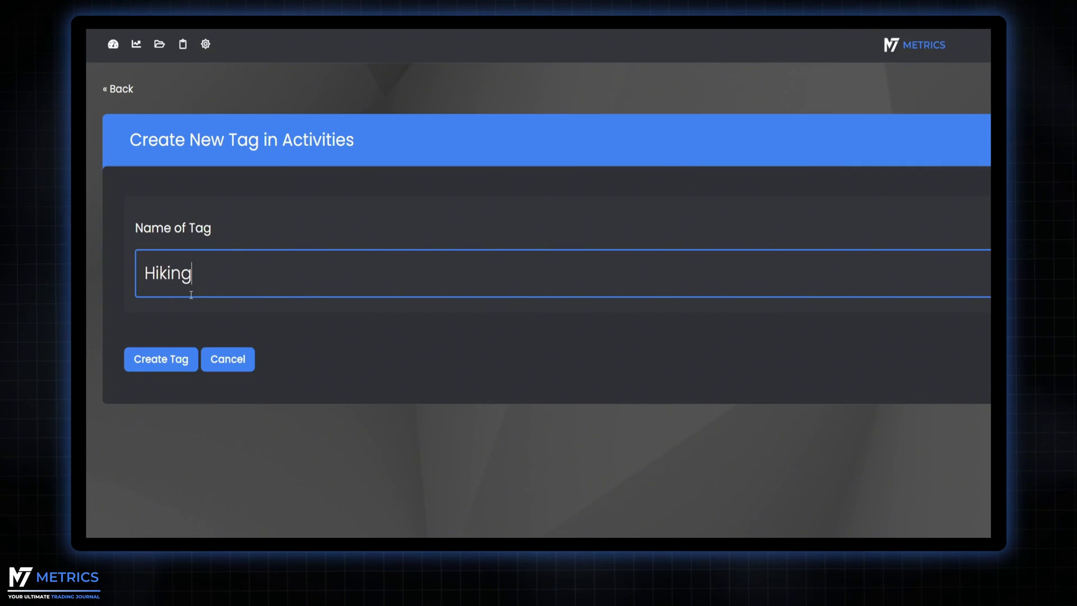
pyautogui.press('Return')
pyautogui.click(188, 294)
pyautogui.write('Sunlight Exposure')
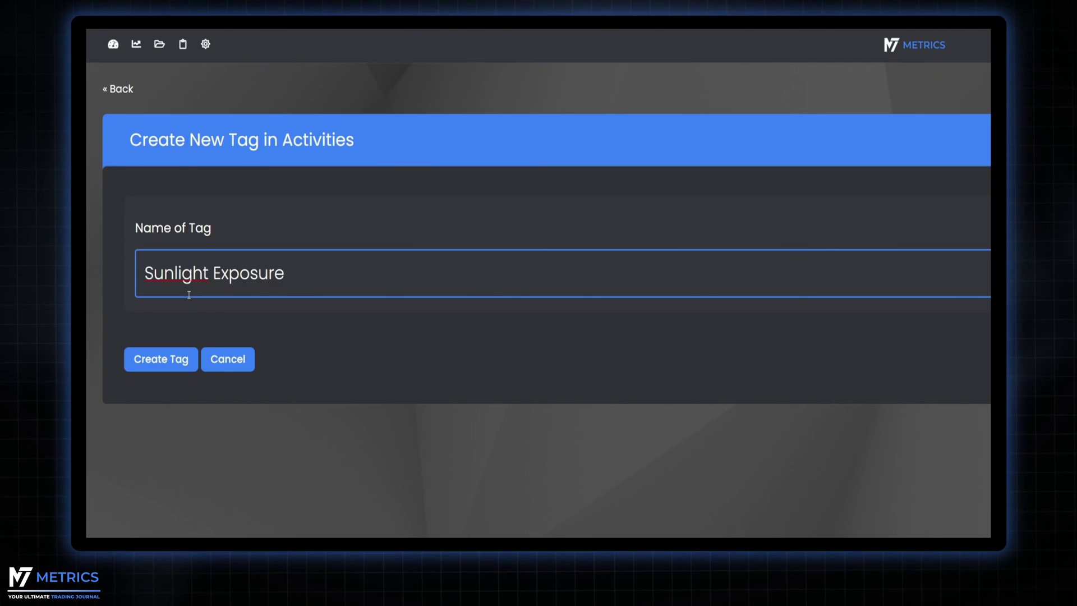
pyautogui.press('Return')
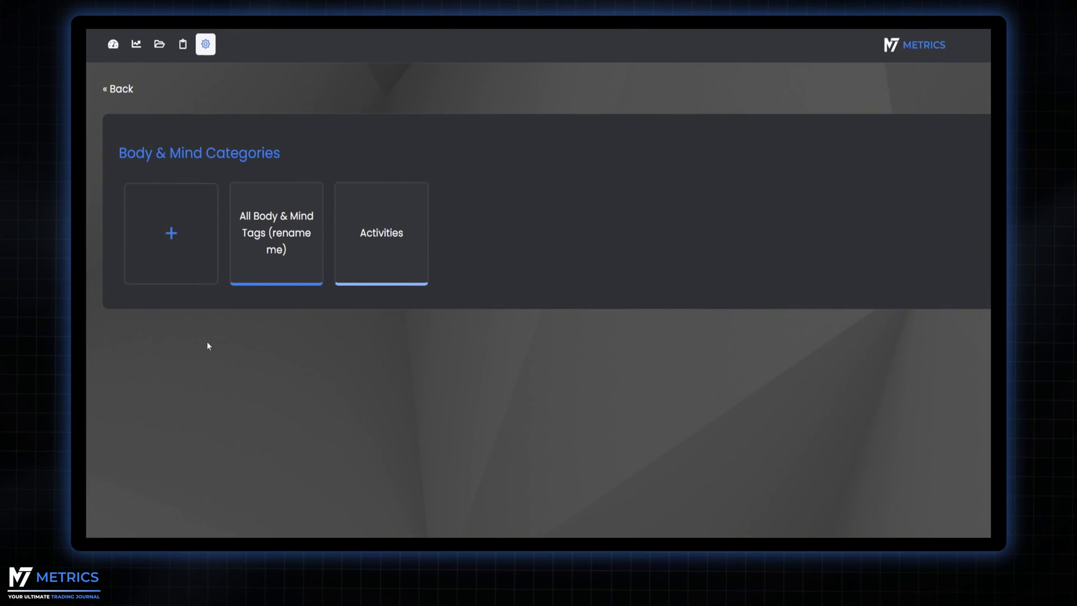
# - Create a green 'Emotions' category and open its tag list
pyautogui.click(168, 259)
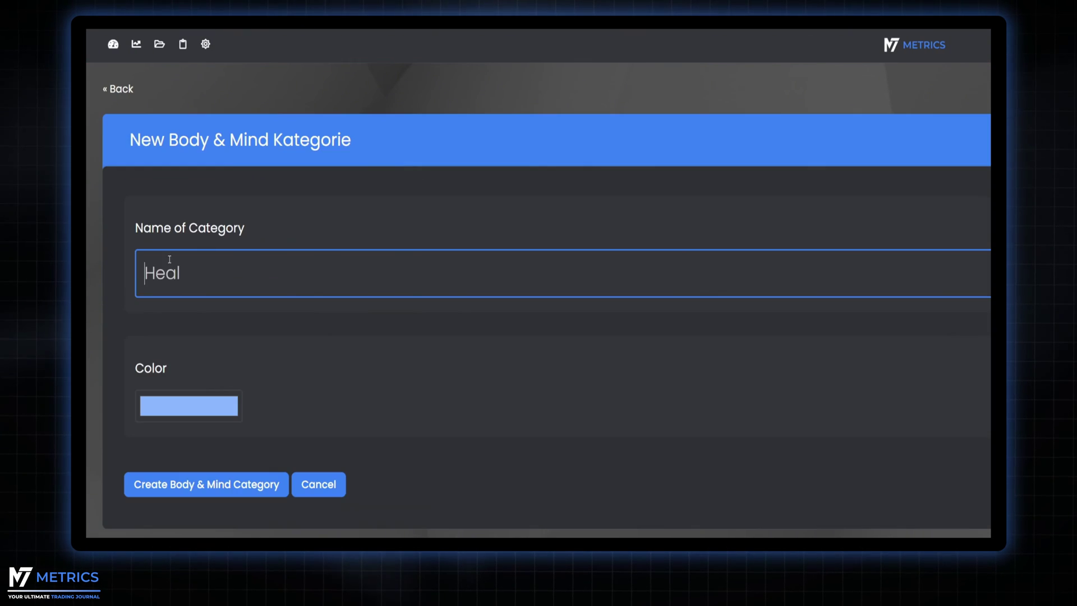
pyautogui.write('Emotions')
pyautogui.click(188, 405)
pyautogui.click(215, 517)
pyautogui.click(183, 484)
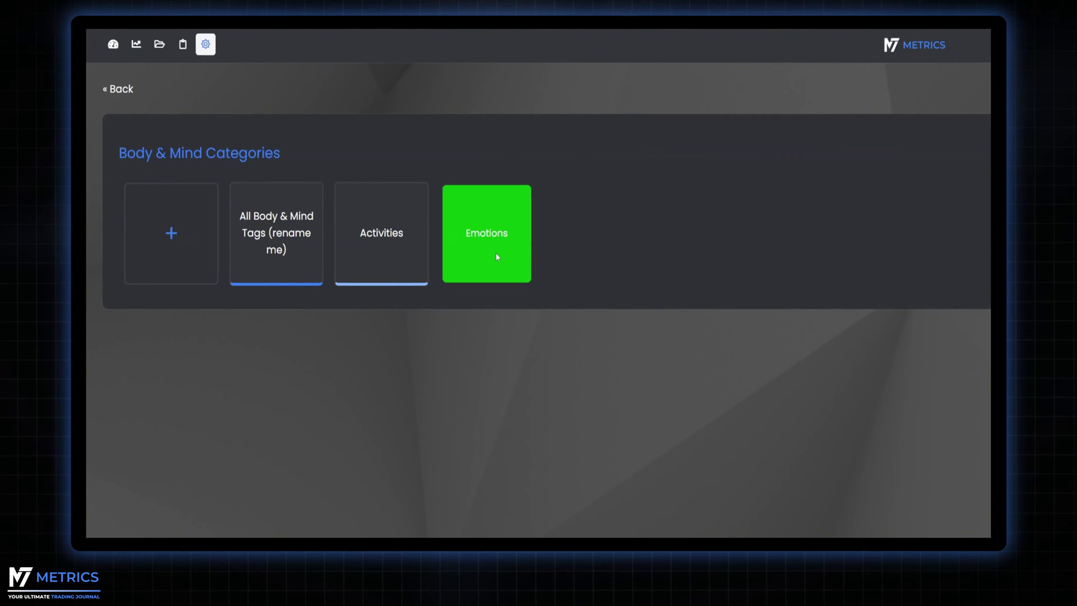
pyautogui.click(495, 253)
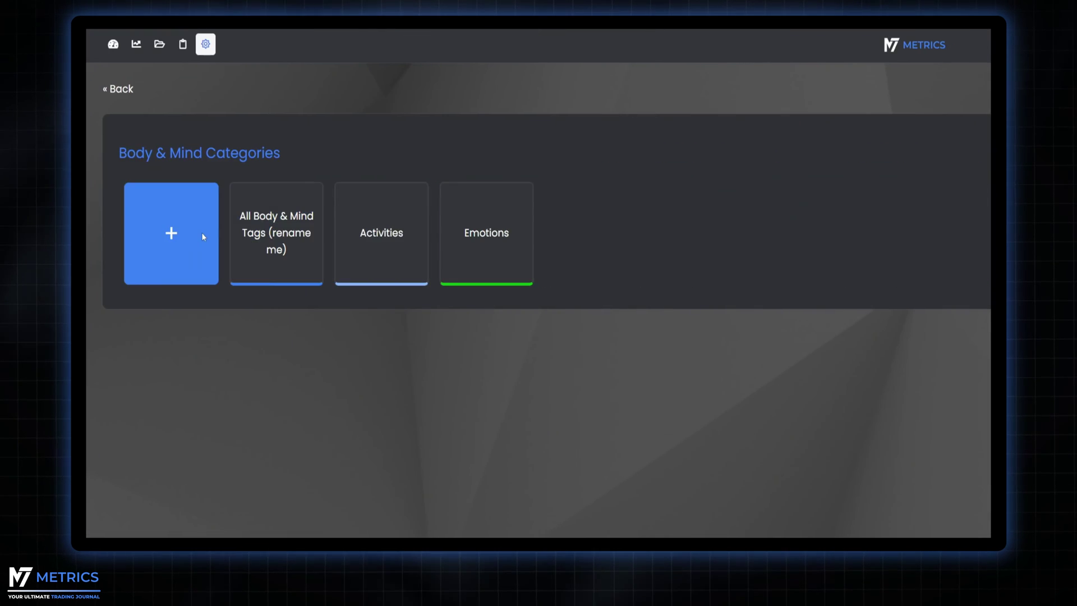
# - Start creating another Body & Mind category for the remaining groups
pyautogui.click(201, 233)
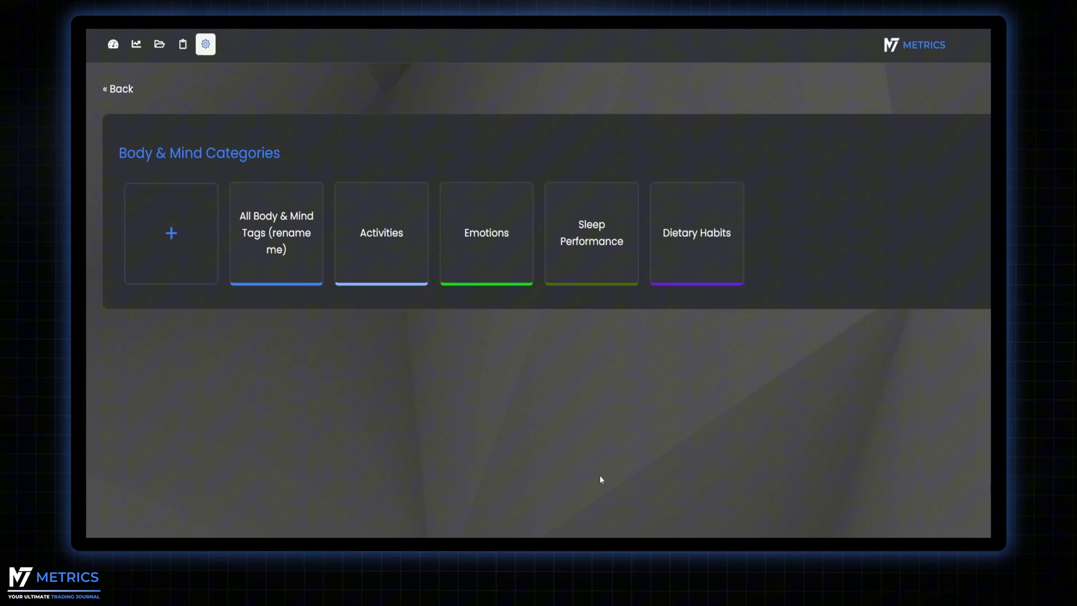
pyautogui.click(709, 262)
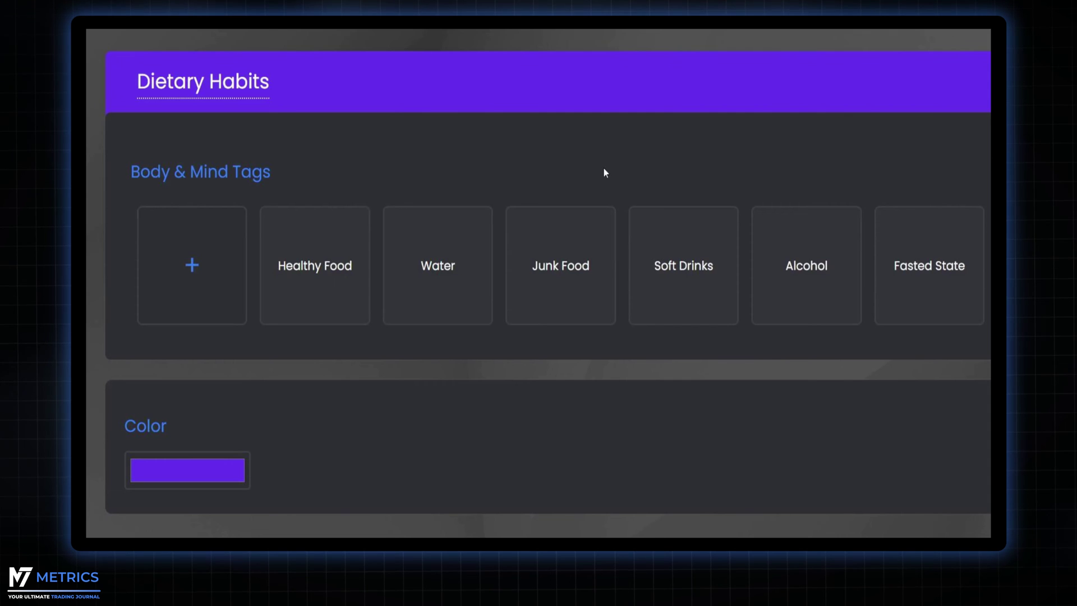